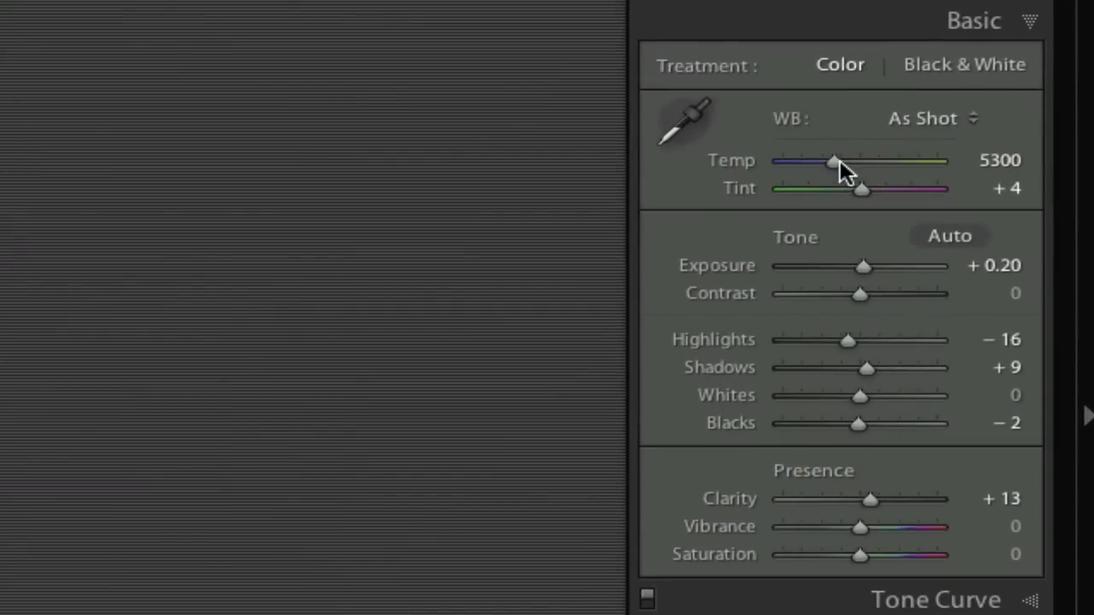
Cool the photo's overall white balance by lowering the Temp to 3556.
{"action": "left_click_drag", "start_coordinate": [834, 161], "coordinate": [814, 162]}
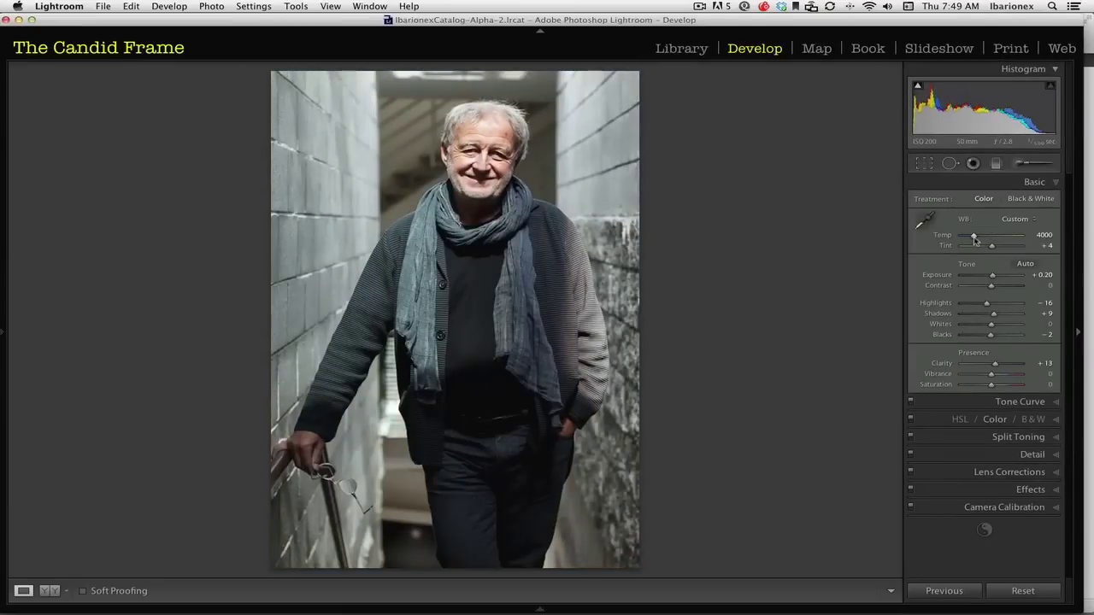
{"action": "left_click_drag", "start_coordinate": [975, 240], "coordinate": [974, 241]}
{"action": "left_click_drag", "start_coordinate": [973, 241], "coordinate": [984, 240]}
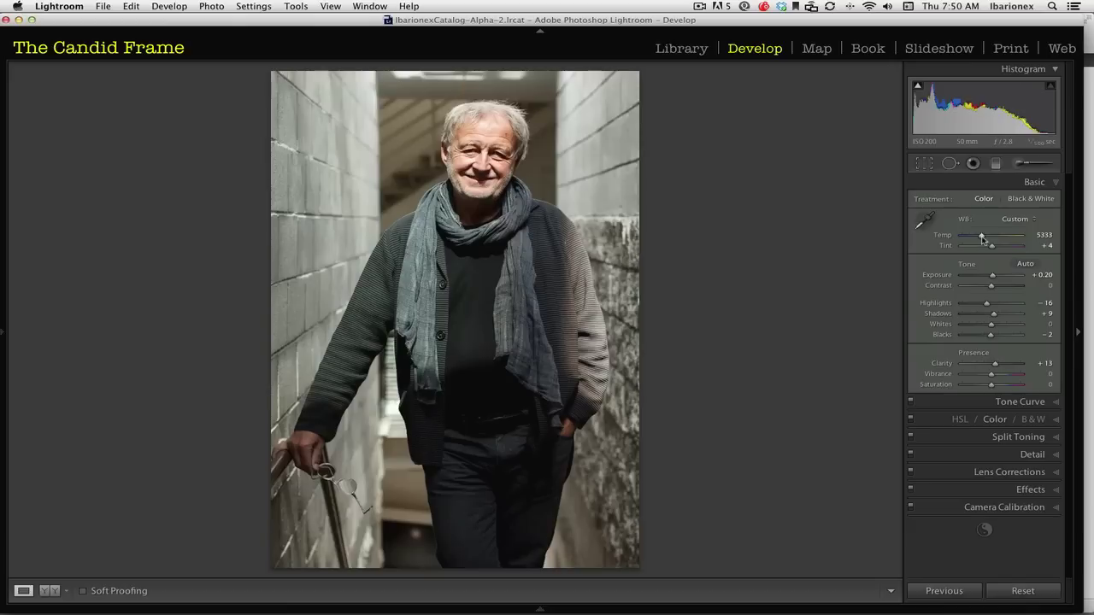
{"action": "left_click_drag", "start_coordinate": [982, 238], "coordinate": [972, 241]}
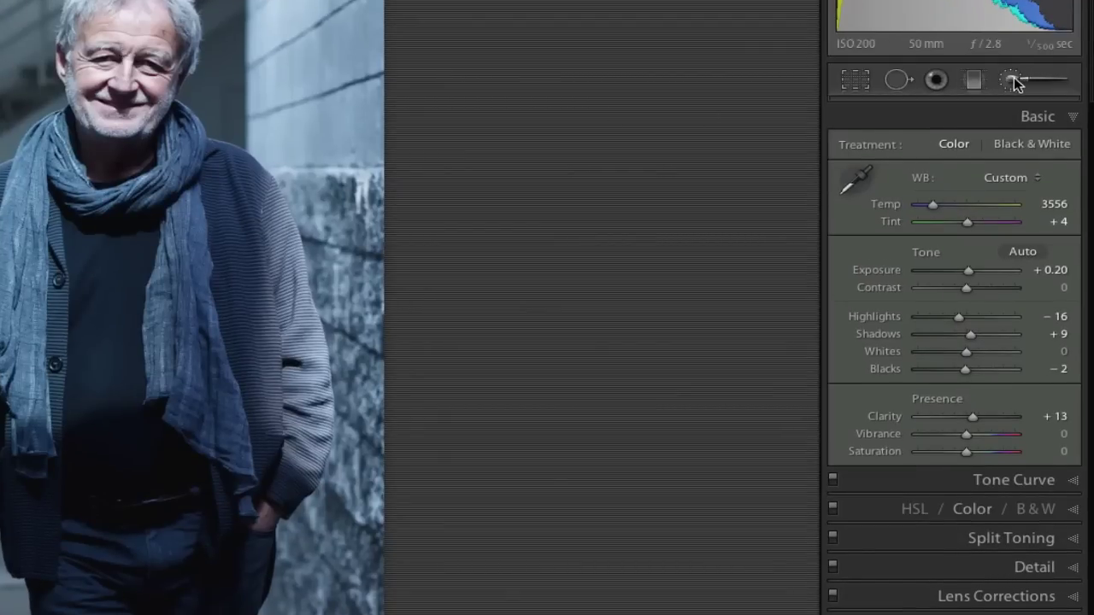
Start a new Adjustment Brush mask and reset all of its effect settings to zero.
{"action": "left_click", "coordinate": [1012, 79]}
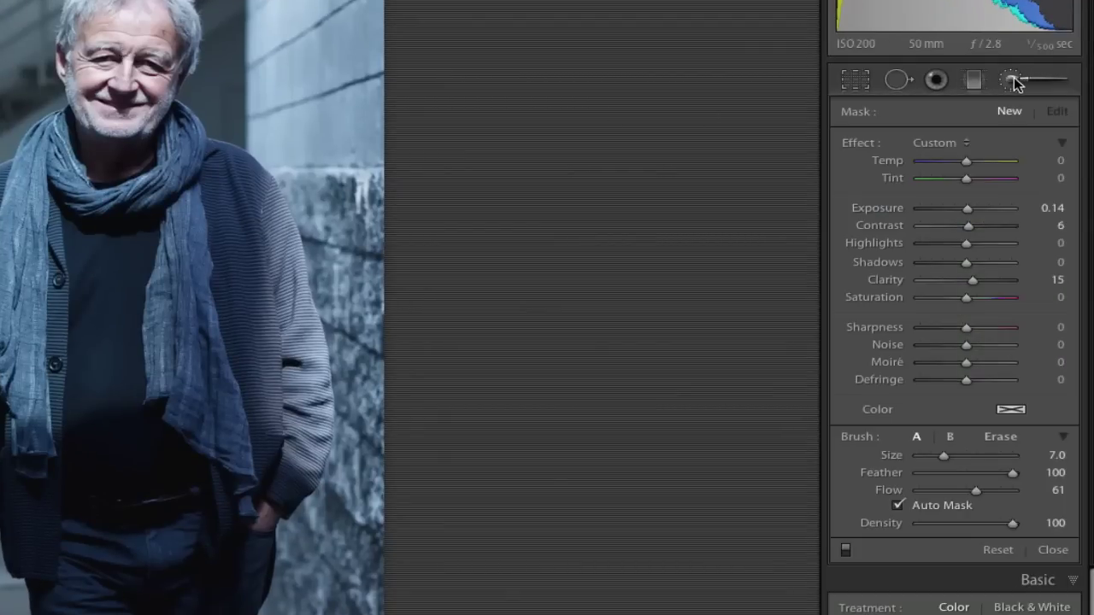
{"action": "double_click", "coordinate": [853, 145]}
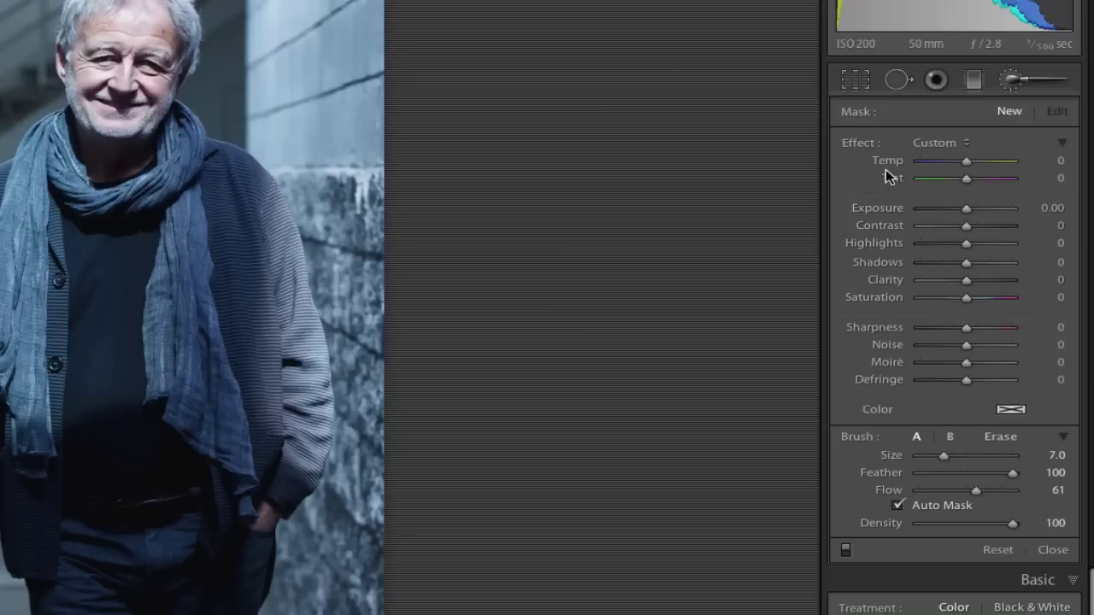
{"action": "left_click_drag", "start_coordinate": [967, 161], "coordinate": [978, 163]}
{"action": "double_click", "coordinate": [979, 162]}
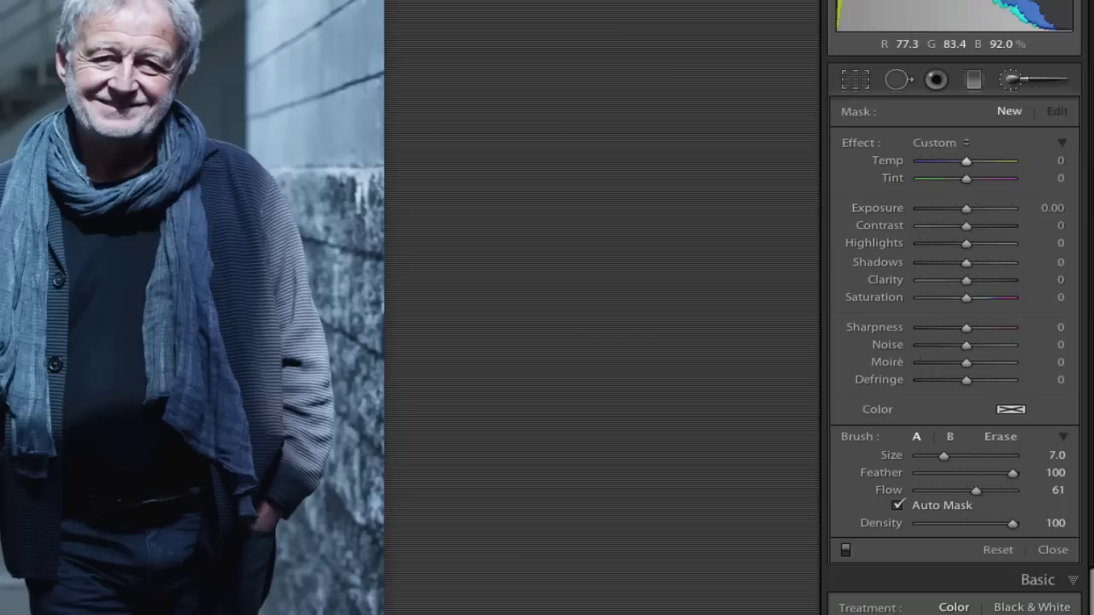
Paint over the man's face with a size 8 brush and warm the mask to Temp 22.
{"action": "key", "text": "bracketright"}
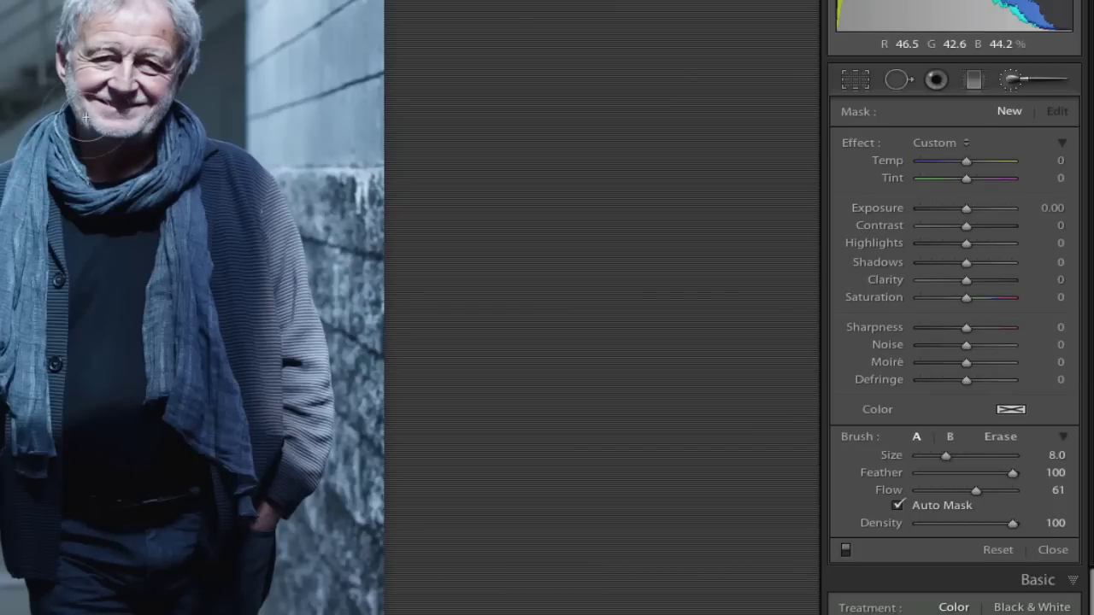
{"action": "left_click_drag", "start_coordinate": [124, 103], "coordinate": [157, 108]}
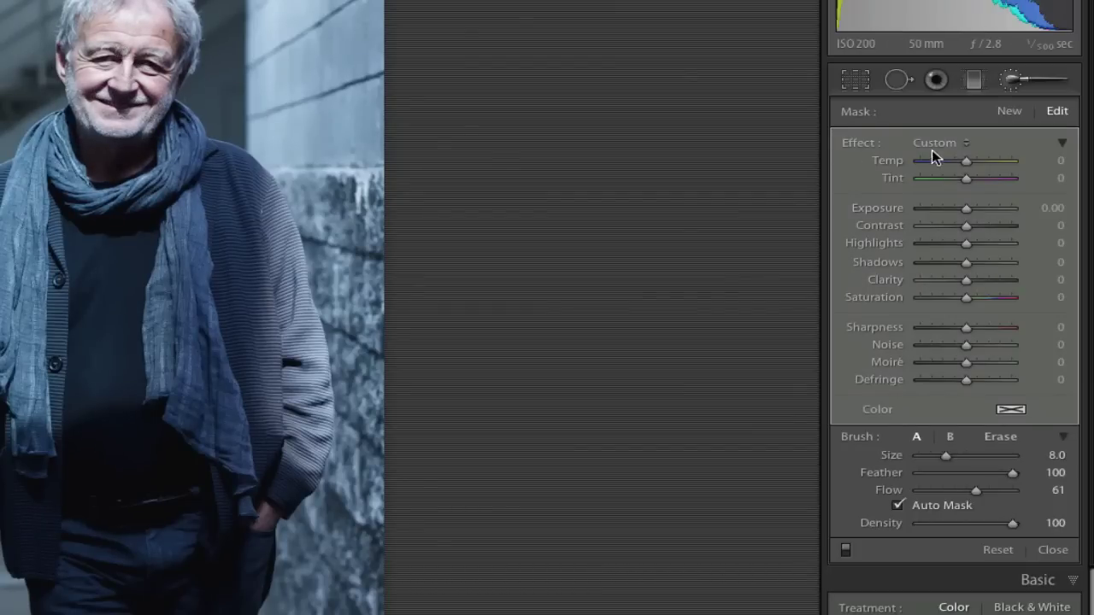
{"action": "mouse_move", "coordinate": [969, 163]}
{"action": "left_mouse_down"}
{"action": "mouse_move", "coordinate": [1012, 163]}
{"action": "mouse_move", "coordinate": [979, 165]}
{"action": "left_mouse_up"}
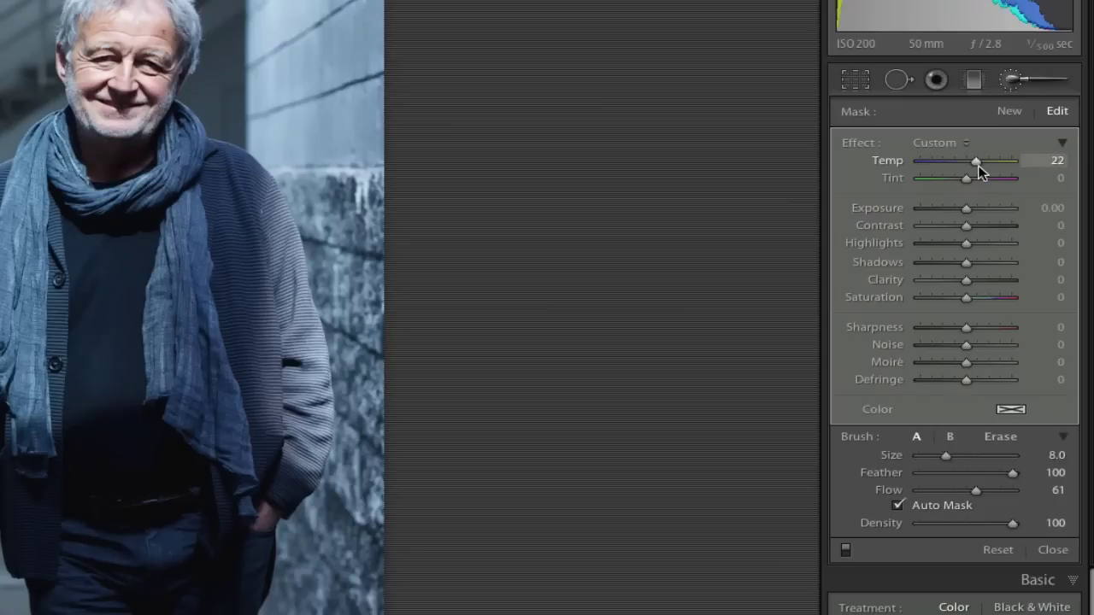
{"action": "left_click_drag", "start_coordinate": [979, 165], "coordinate": [979, 165]}
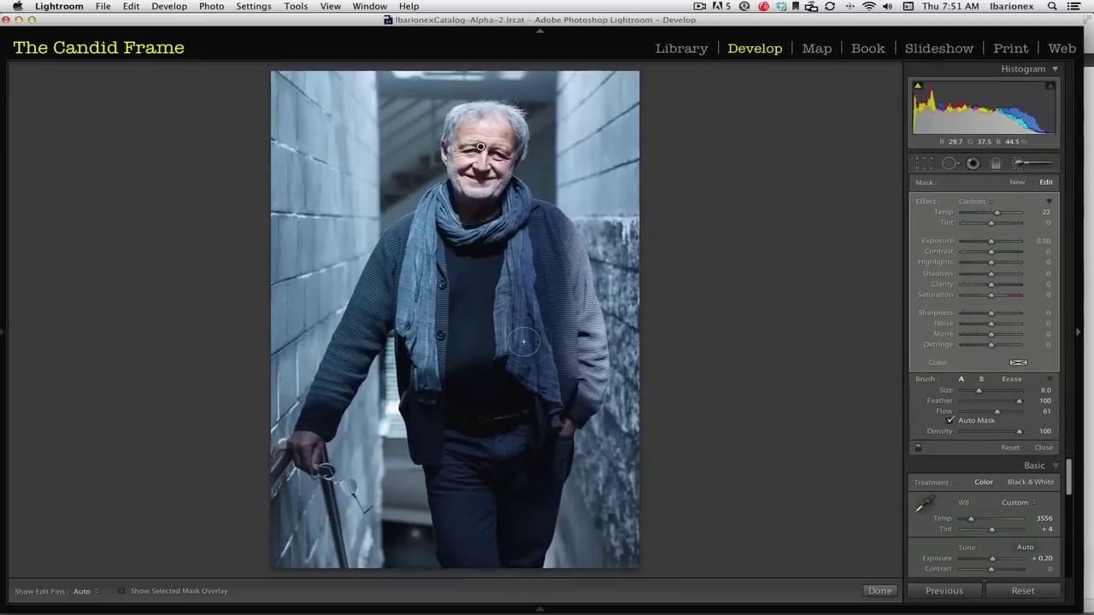
Set the adjustment brush's size to 6 and its feather to 82.
{"action": "key", "text": "bracketleft"}
{"action": "key", "text": "bracketleft"}
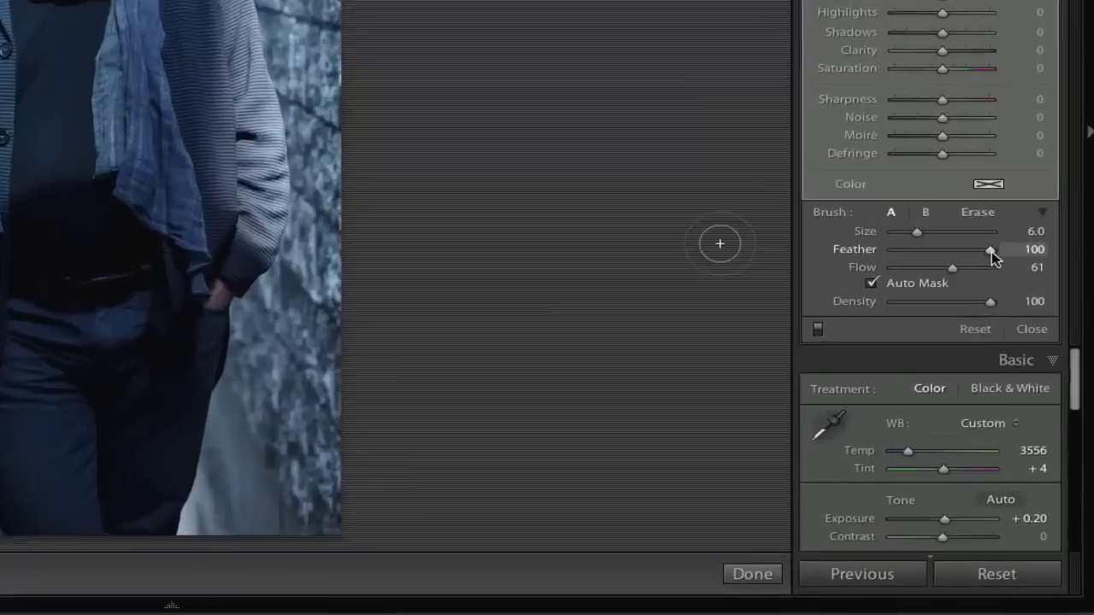
{"action": "left_click_drag", "start_coordinate": [1020, 402], "coordinate": [1011, 404]}
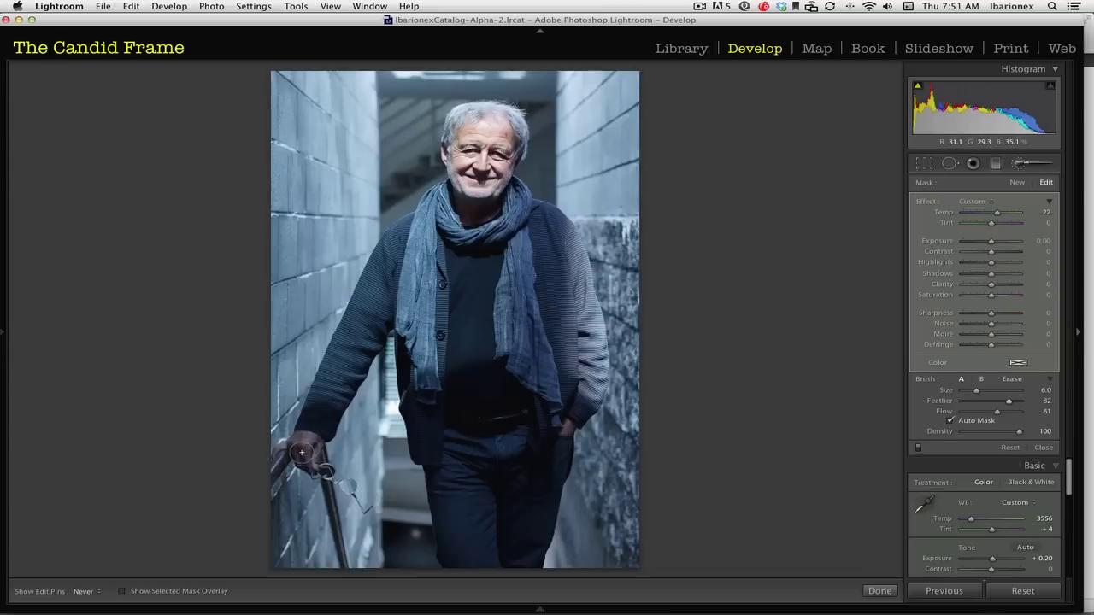
Zoom in on the man's face and check the mask's location with the edit pin hidden and shown.
{"action": "key", "text": "h"}
{"action": "key", "text": "h"}
{"action": "key", "text": "h"}
{"action": "key", "text": "z"}
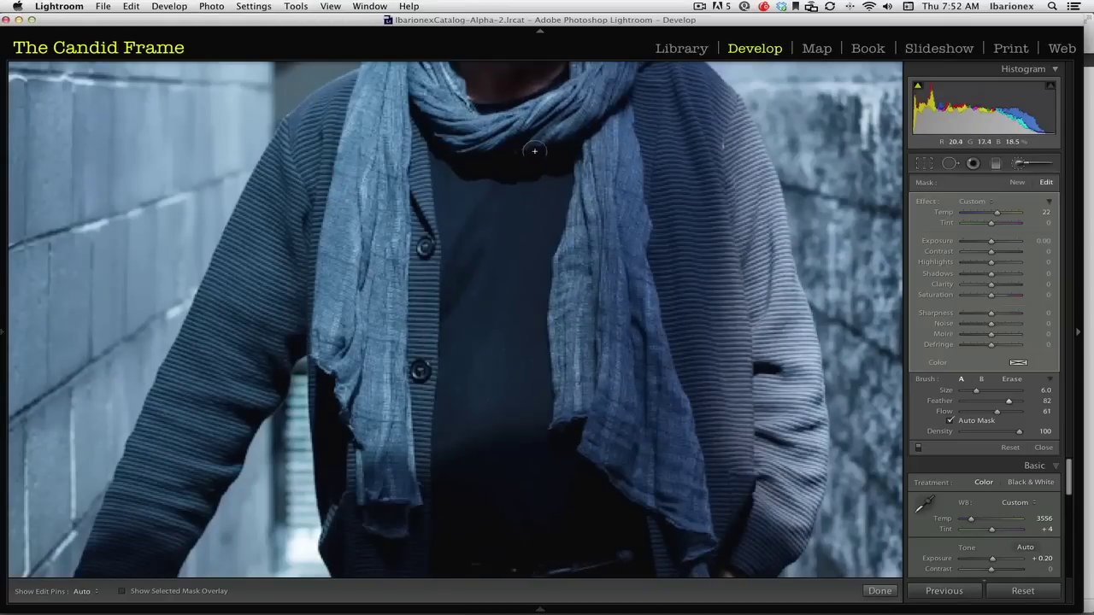
{"action": "left_click_drag", "start_coordinate": [519, 251], "coordinate": [551, 453]}
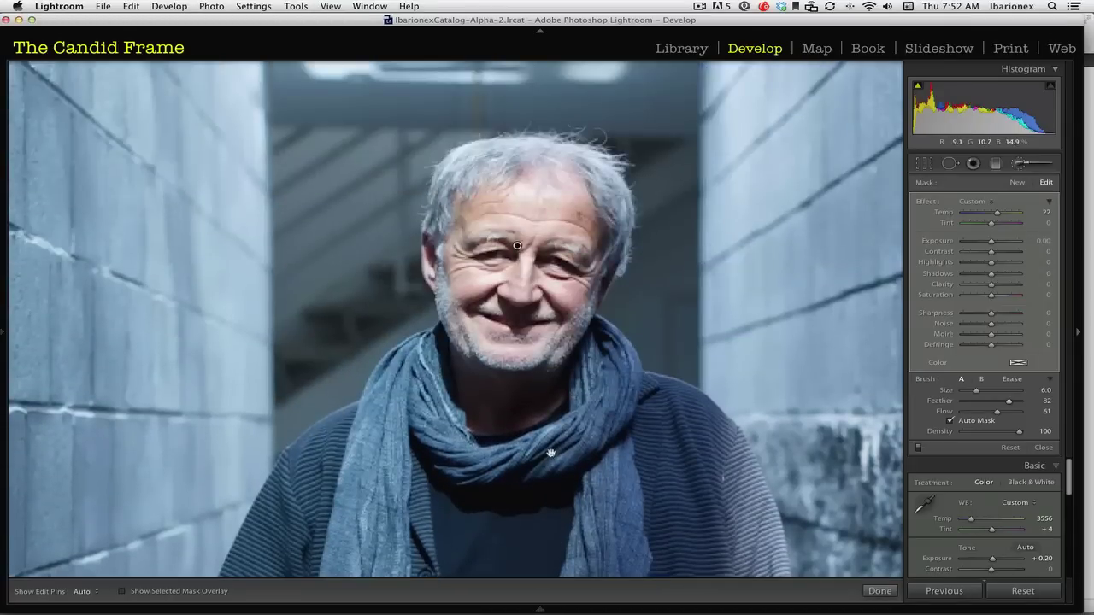
{"action": "key", "text": "h"}
{"action": "key", "text": "super+slash"}
{"action": "key", "text": "h"}
{"action": "key", "text": "h"}
{"action": "key", "text": "h"}
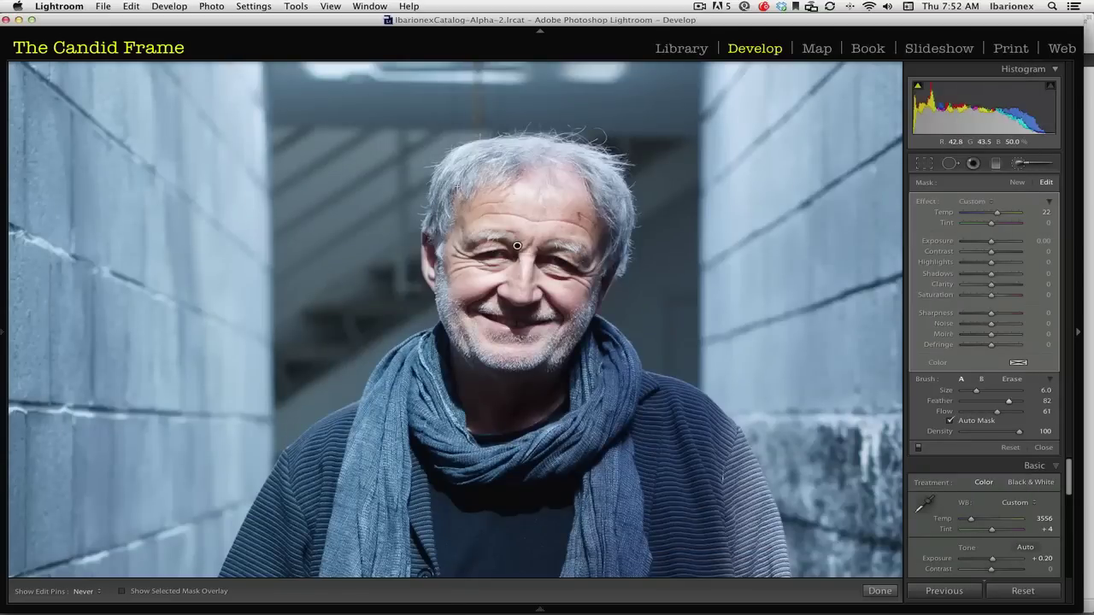
{"action": "key", "text": "h"}
{"action": "key", "text": "h"}
{"action": "key", "text": "h"}
Show the selected mask overlay and extend the painted mask over the man's hair.
{"action": "key", "text": "o"}
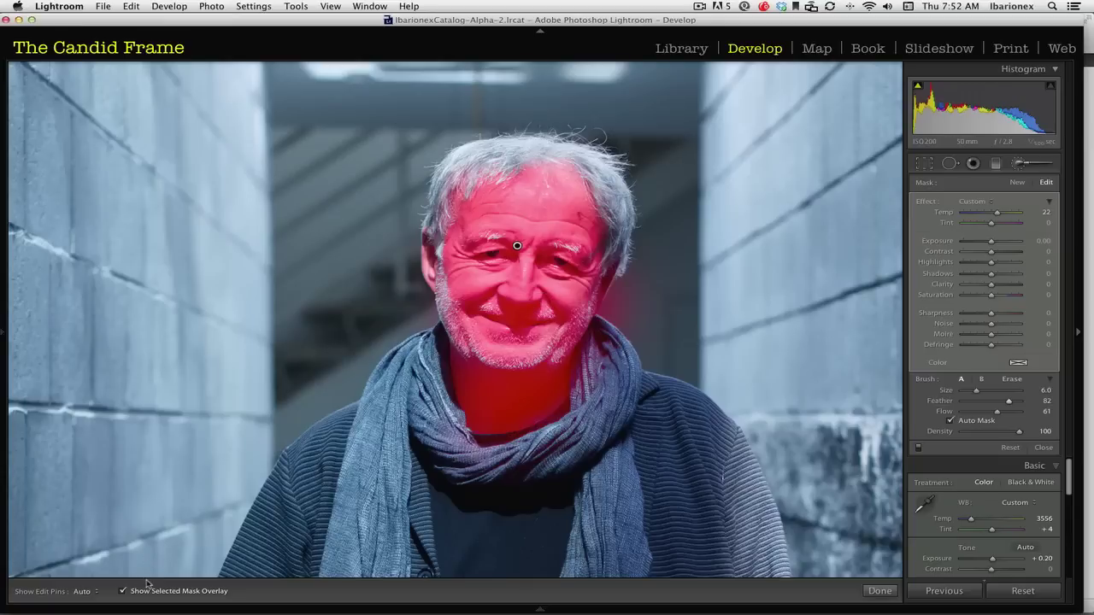
{"action": "key", "text": "h"}
{"action": "mouse_move", "coordinate": [459, 176]}
{"action": "left_mouse_down"}
{"action": "mouse_move", "coordinate": [445, 187]}
{"action": "mouse_move", "coordinate": [429, 287]}
{"action": "left_mouse_up"}
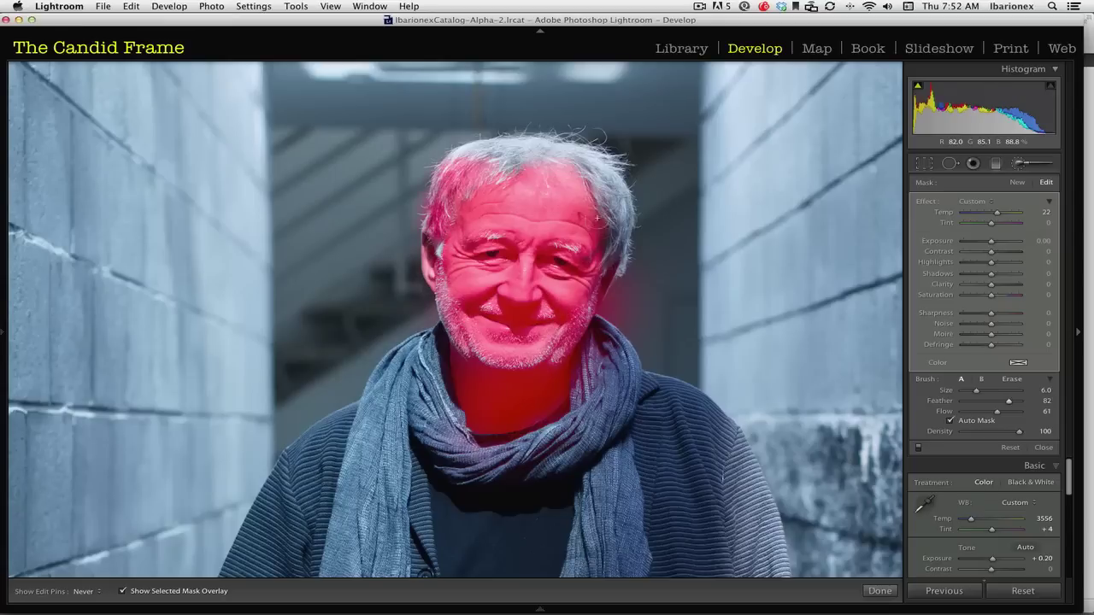
{"action": "left_click_drag", "start_coordinate": [614, 202], "coordinate": [614, 206]}
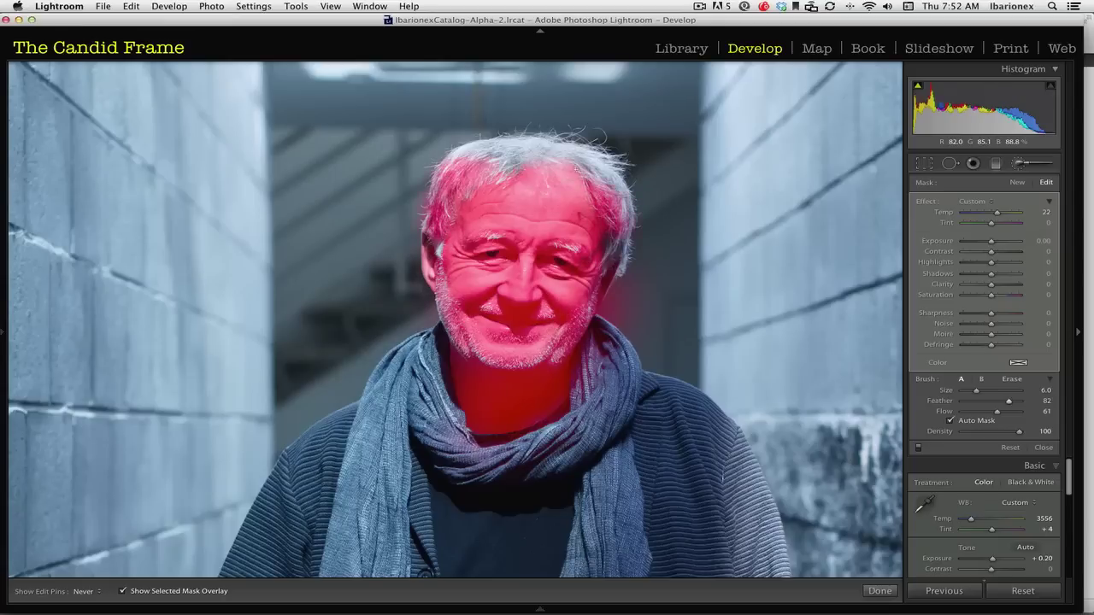
{"action": "mouse_move", "coordinate": [517, 164]}
{"action": "left_mouse_down"}
{"action": "mouse_move", "coordinate": [538, 159]}
{"action": "mouse_move", "coordinate": [471, 152]}
{"action": "mouse_move", "coordinate": [582, 153]}
{"action": "mouse_move", "coordinate": [614, 176]}
{"action": "mouse_move", "coordinate": [618, 257]}
{"action": "mouse_move", "coordinate": [617, 233]}
{"action": "left_mouse_up"}
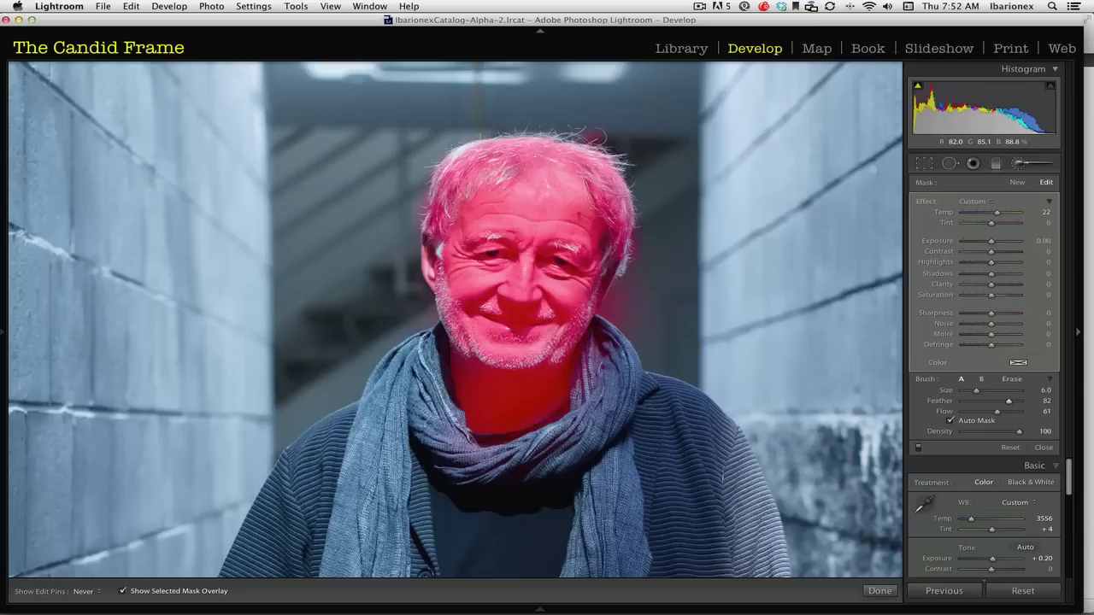
{"action": "key", "text": "h"}
Erase the mask spill at the upper edge of the hair with a smaller eraser and hide the mask overlay.
{"action": "key", "text": "alt"}
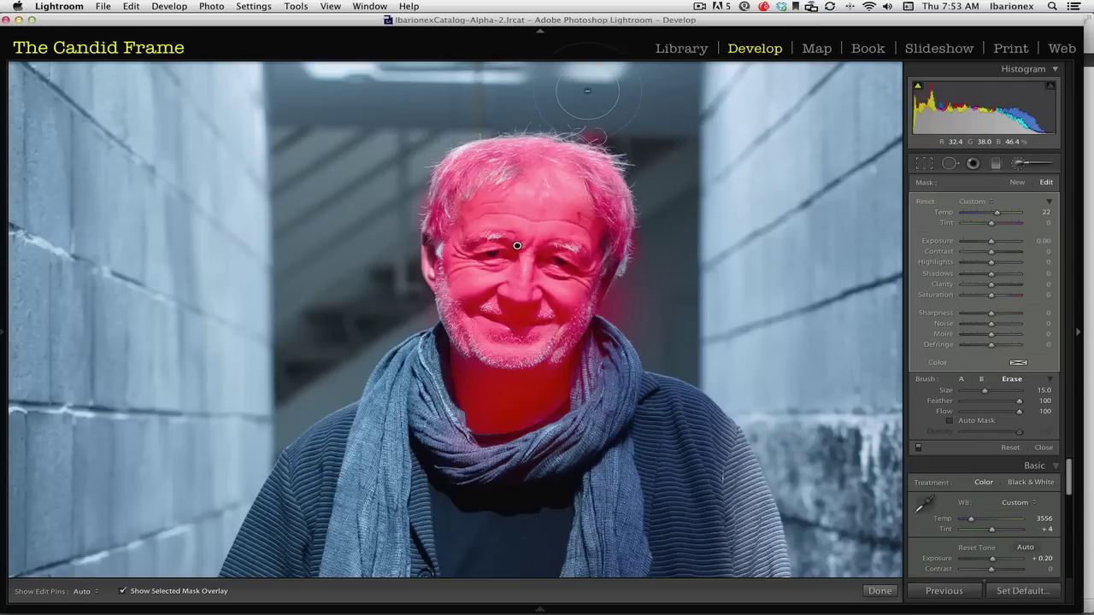
{"action": "scroll", "coordinate": [587, 90], "scroll_direction": "down", "scroll_amount": 7}
{"action": "mouse_move", "coordinate": [582, 130]}
{"action": "left_mouse_down"}
{"action": "mouse_move", "coordinate": [609, 135]}
{"action": "mouse_move", "coordinate": [598, 136]}
{"action": "left_mouse_up"}
{"action": "key", "text": "alt"}
{"action": "key", "text": "o"}
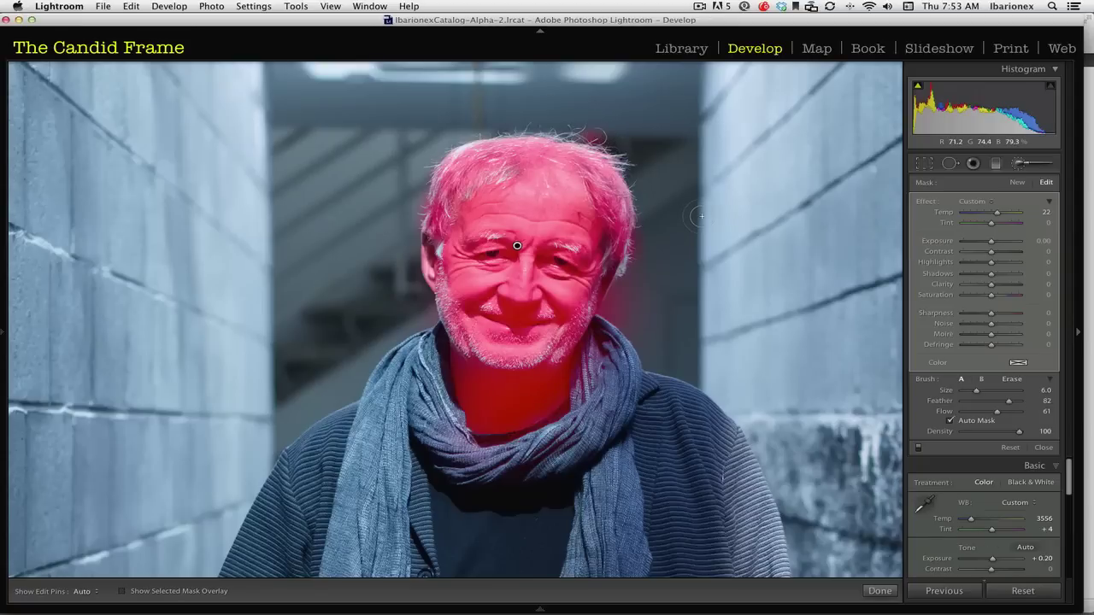
{"action": "key", "text": "o"}
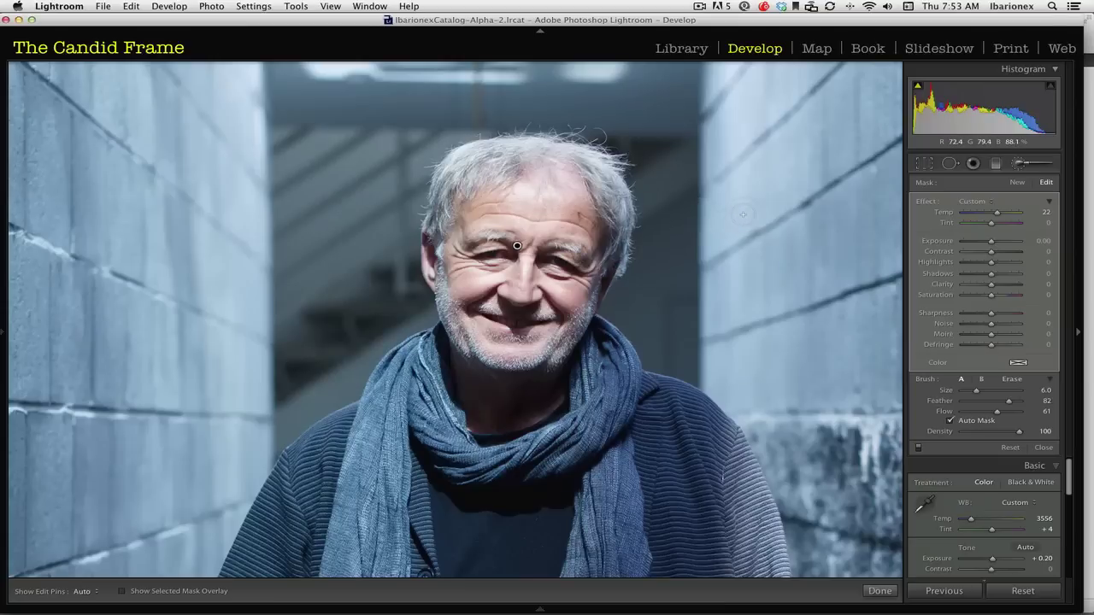
Finish the brush adjustment and compare the photo in a side-by-side before and after view.
{"action": "mouse_move", "coordinate": [875, 611]}
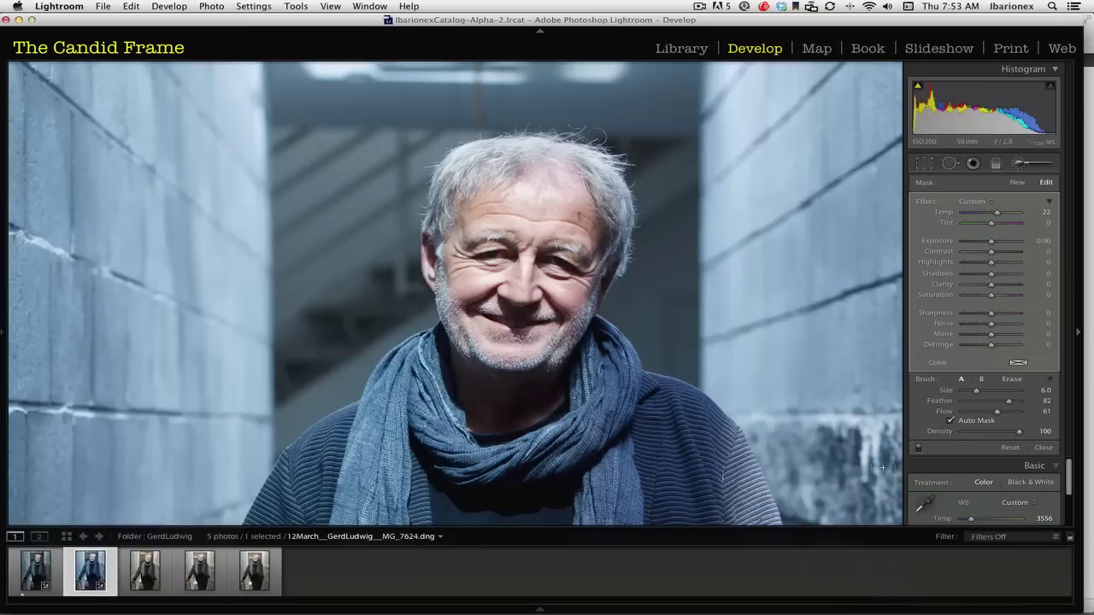
{"action": "left_click", "coordinate": [889, 591]}
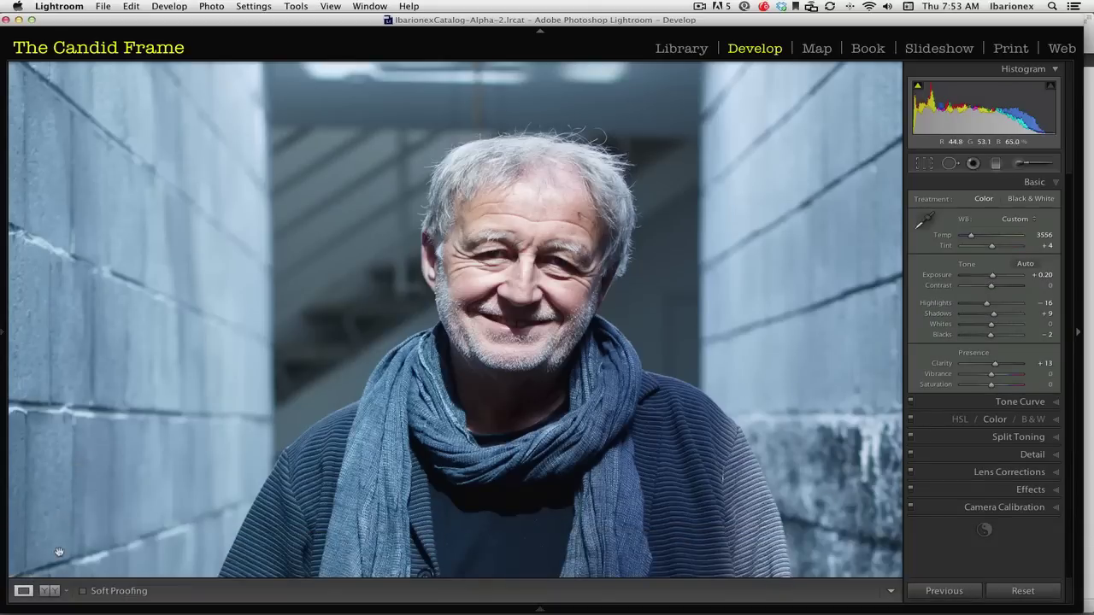
{"action": "left_click", "coordinate": [50, 591]}
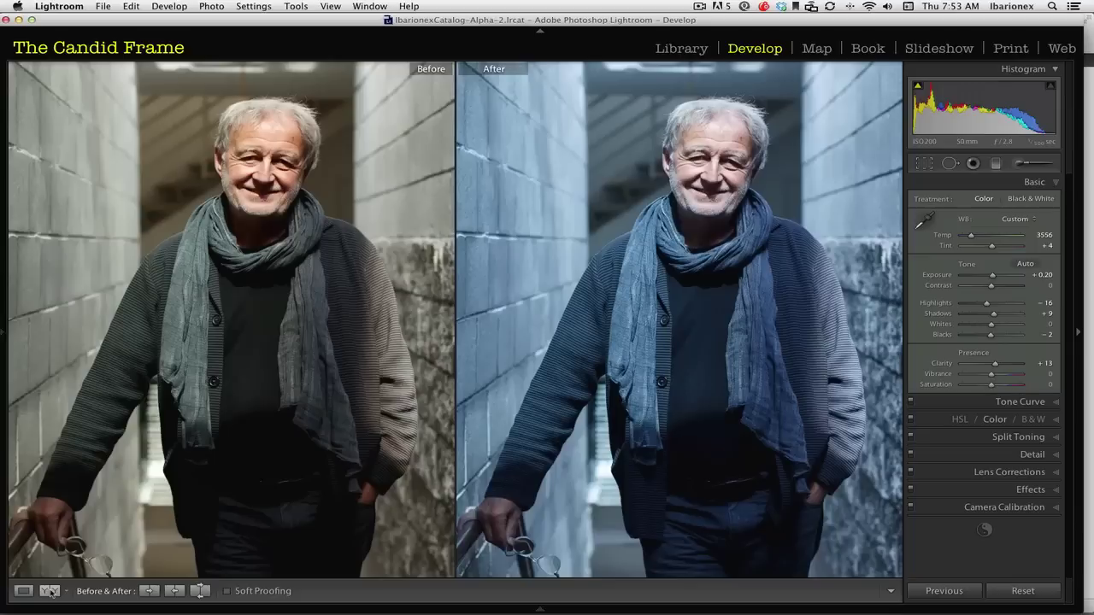